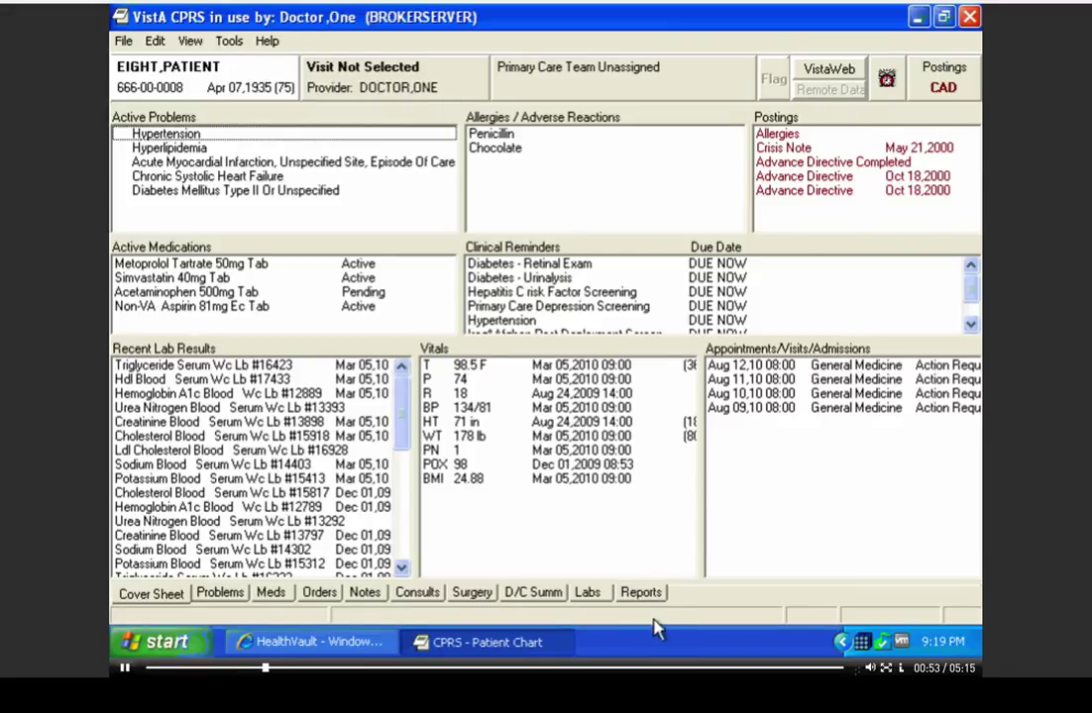
- Open the Brief Clinical report under Health Summary, read through its sections and check the text's print and copy options
click(624, 594)
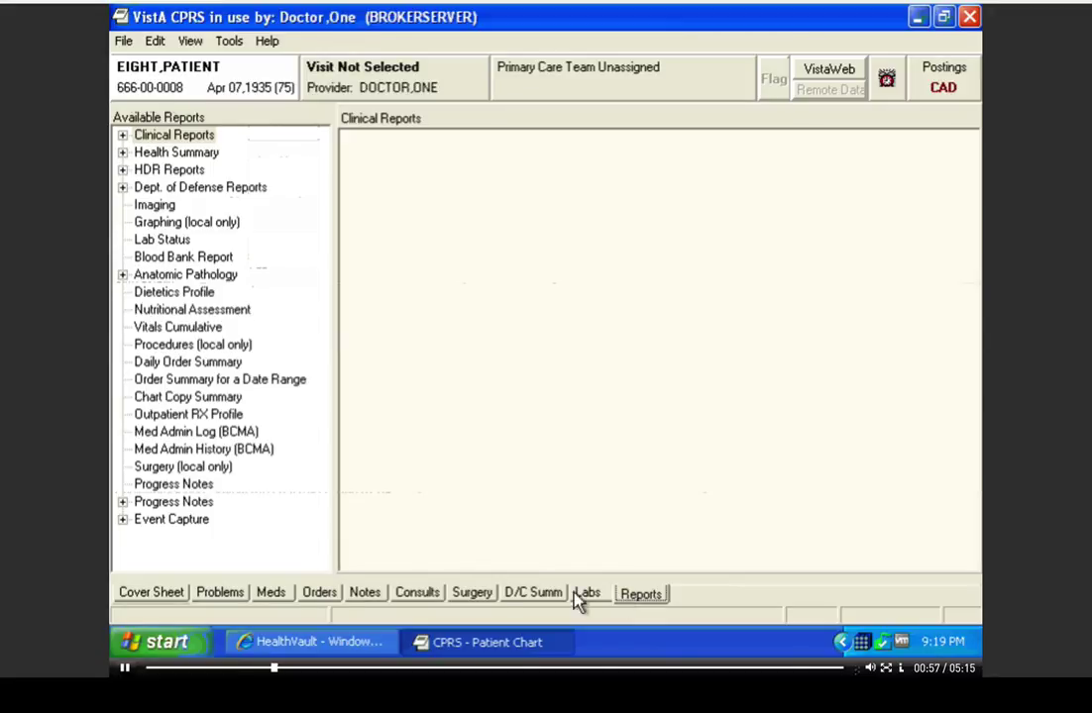
click(127, 153)
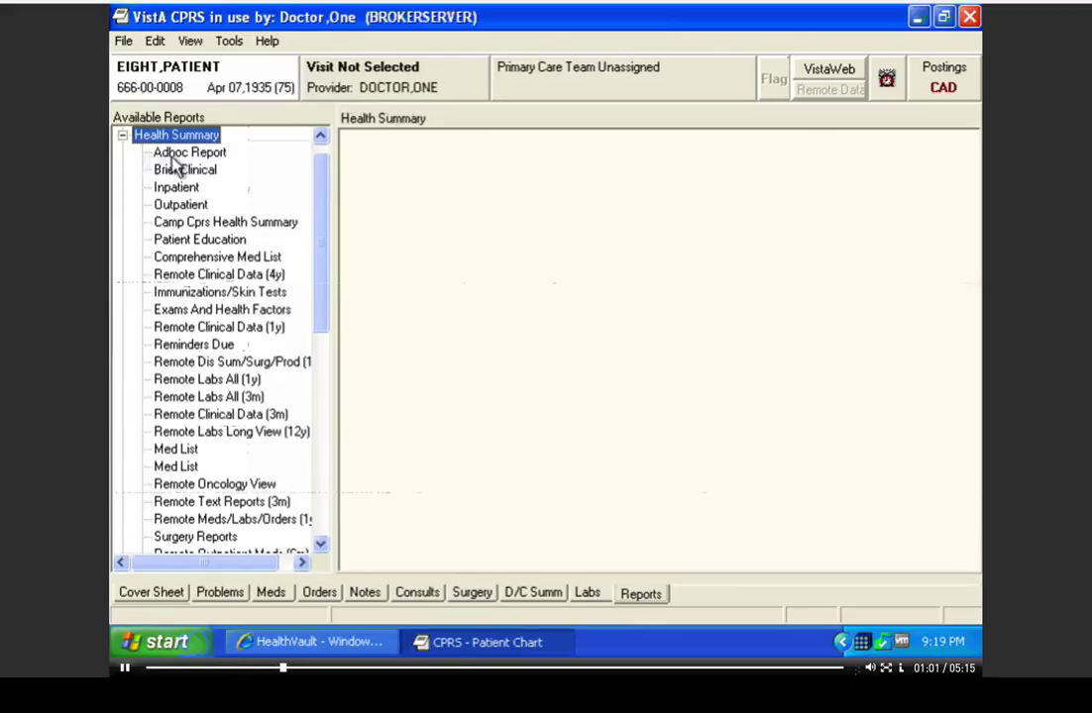
click(183, 170)
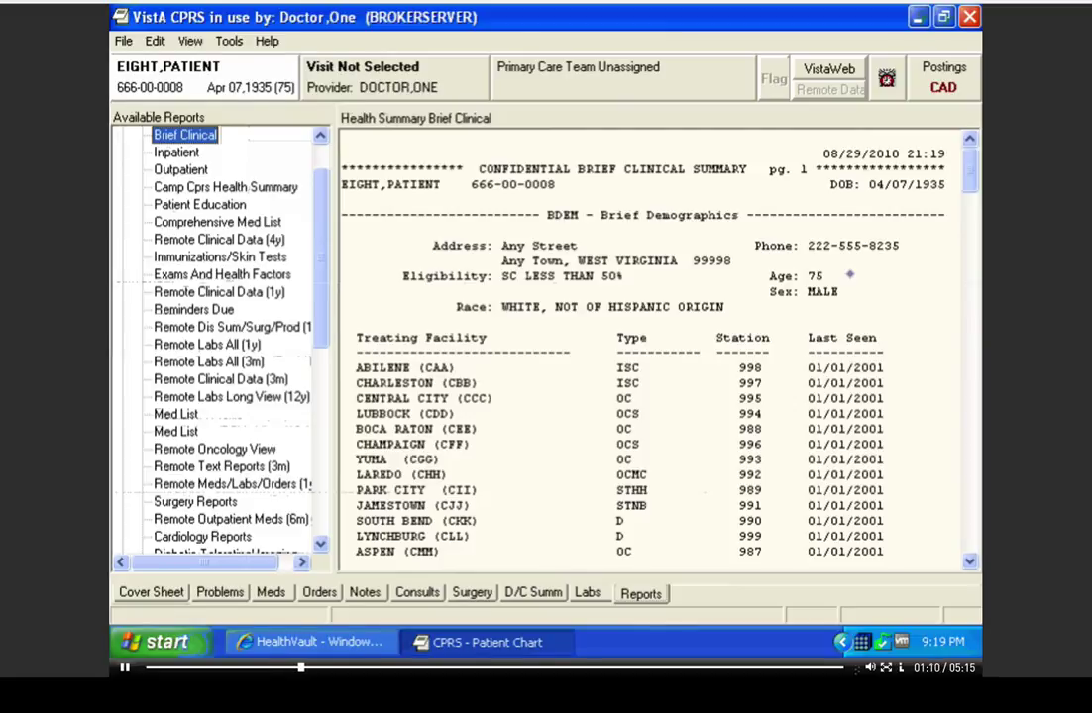
scroll(654, 347, down, 5)
scroll(654, 347, down, 6)
scroll(653, 346, up, 2)
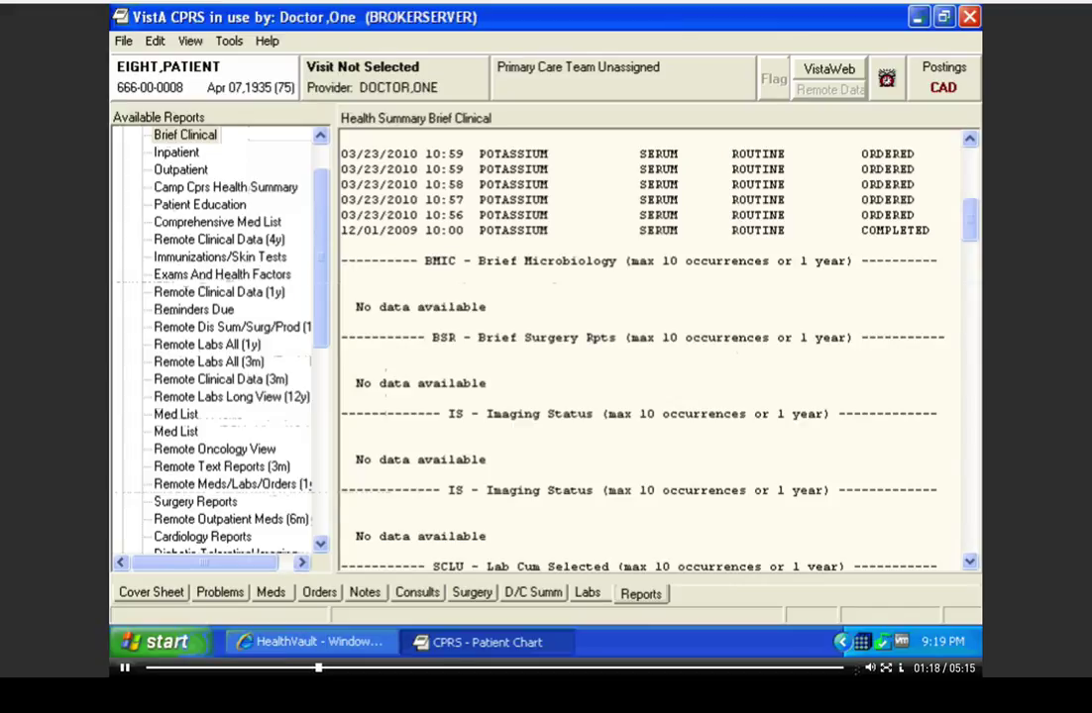
right_click(750, 262)
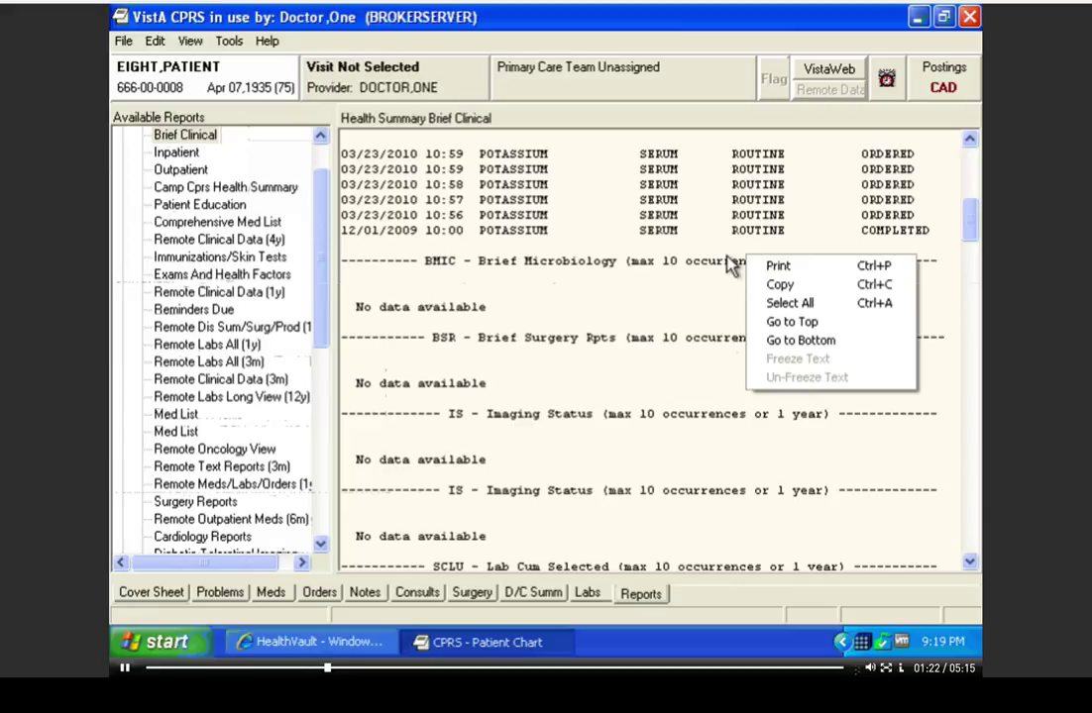
click(720, 254)
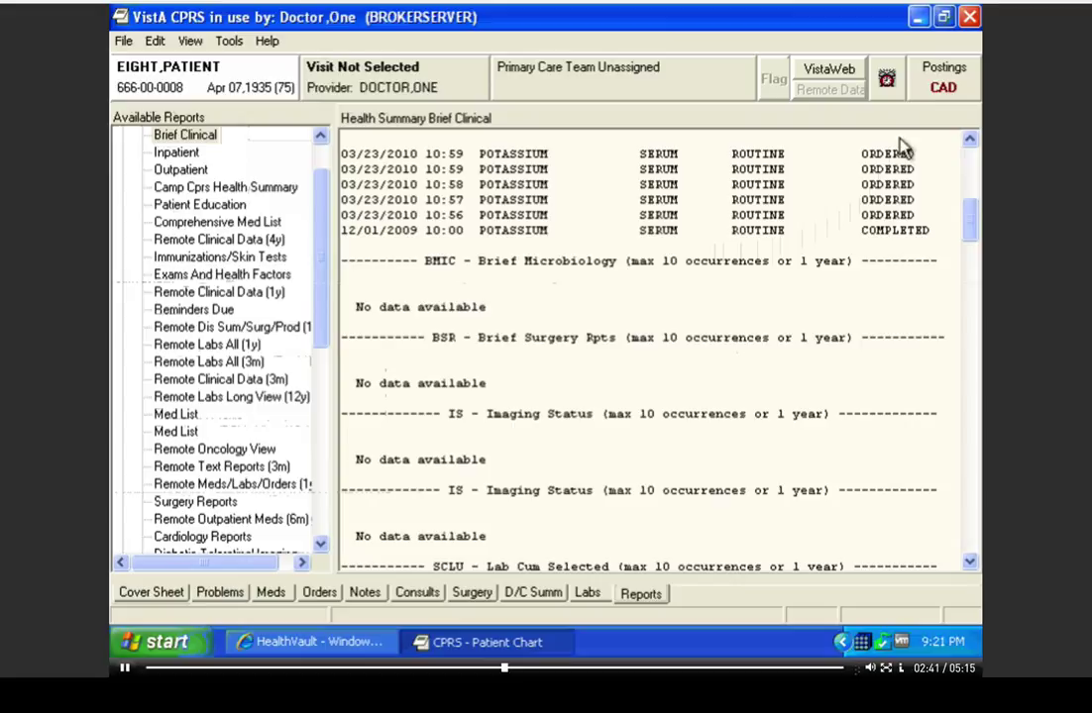
- Minimize the patient chart and open the desktop's Sample CCD Document in Notepad
click(917, 18)
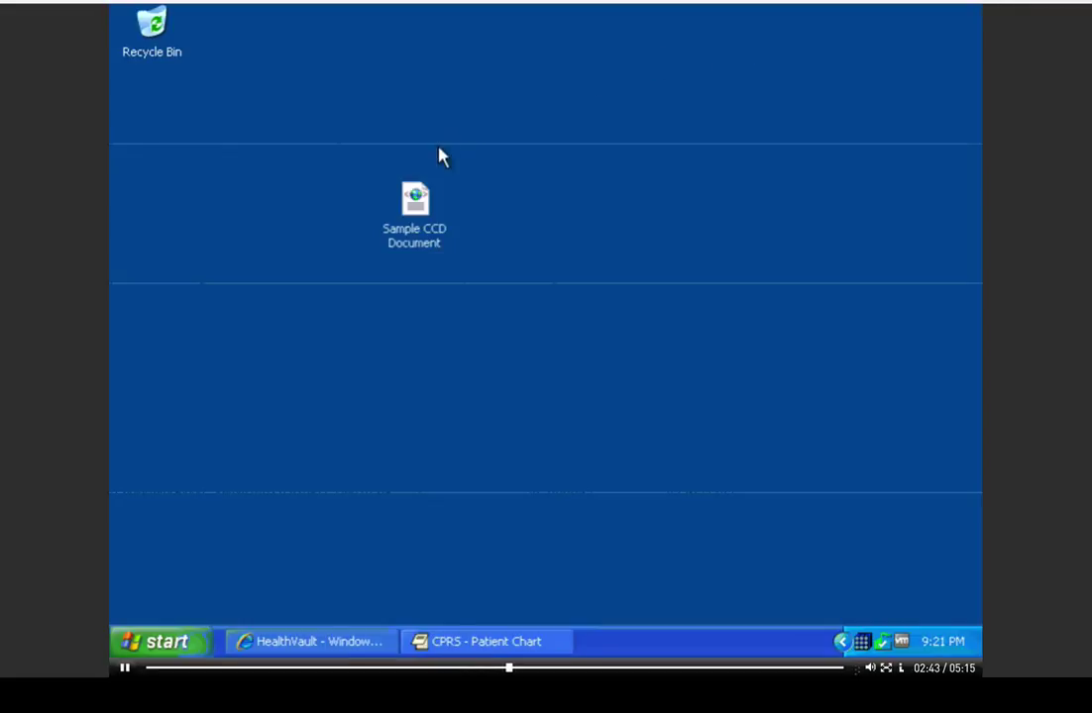
click(424, 205)
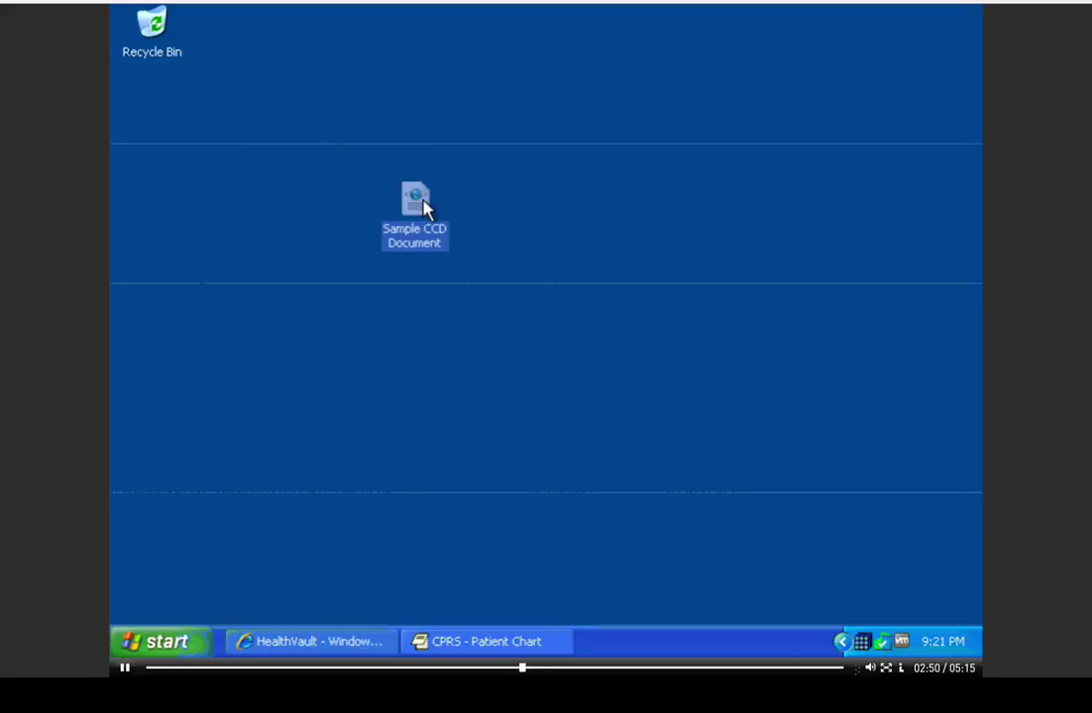
right_click(420, 199)
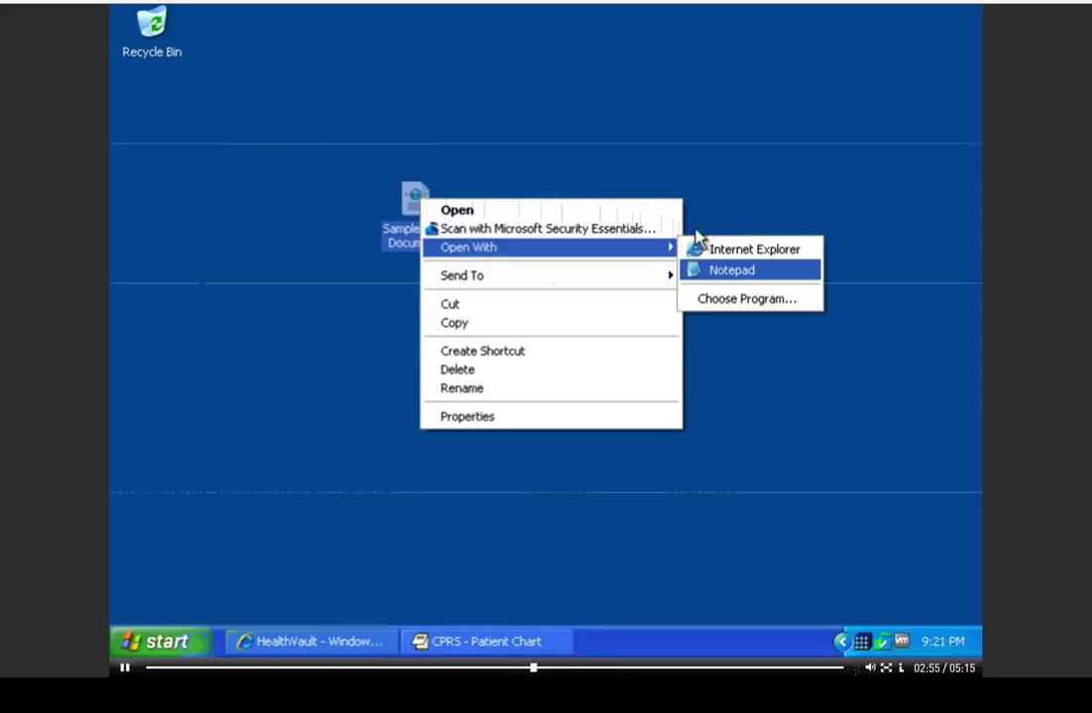
click(731, 274)
- Examine the XML of the Sample CCD Document from patient details to legal authenticator, and close the file
scroll(545, 317, down, 5)
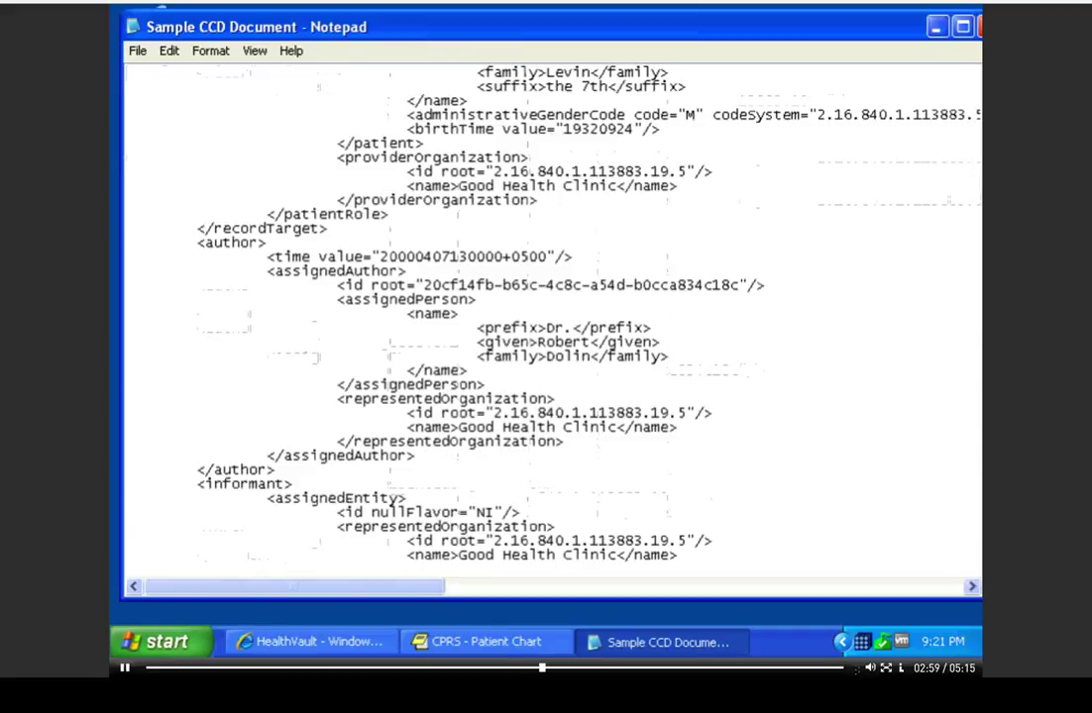
scroll(545, 317, down, 5)
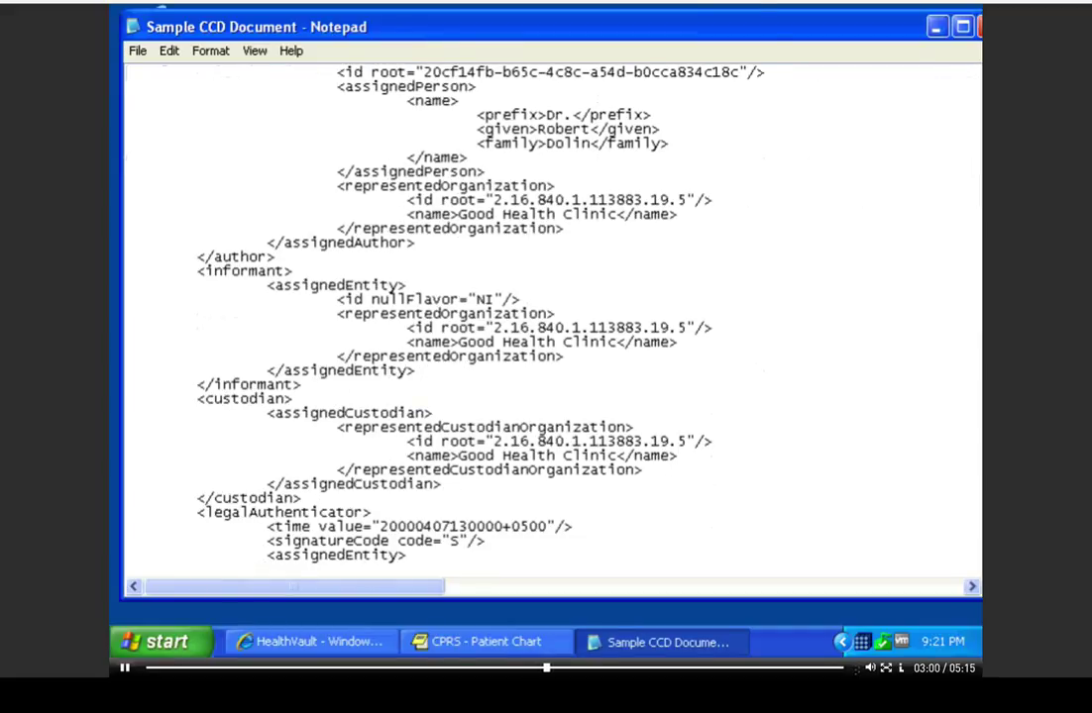
scroll(545, 317, down, 2)
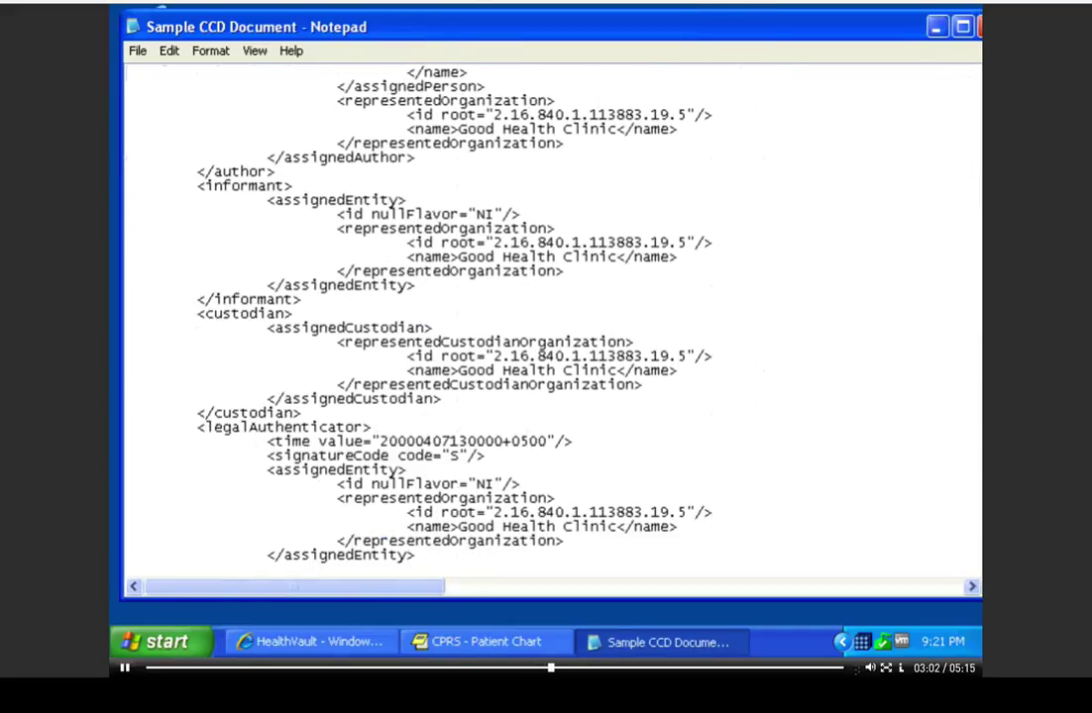
scroll(545, 317, down, 4)
scroll(545, 317, up, 8)
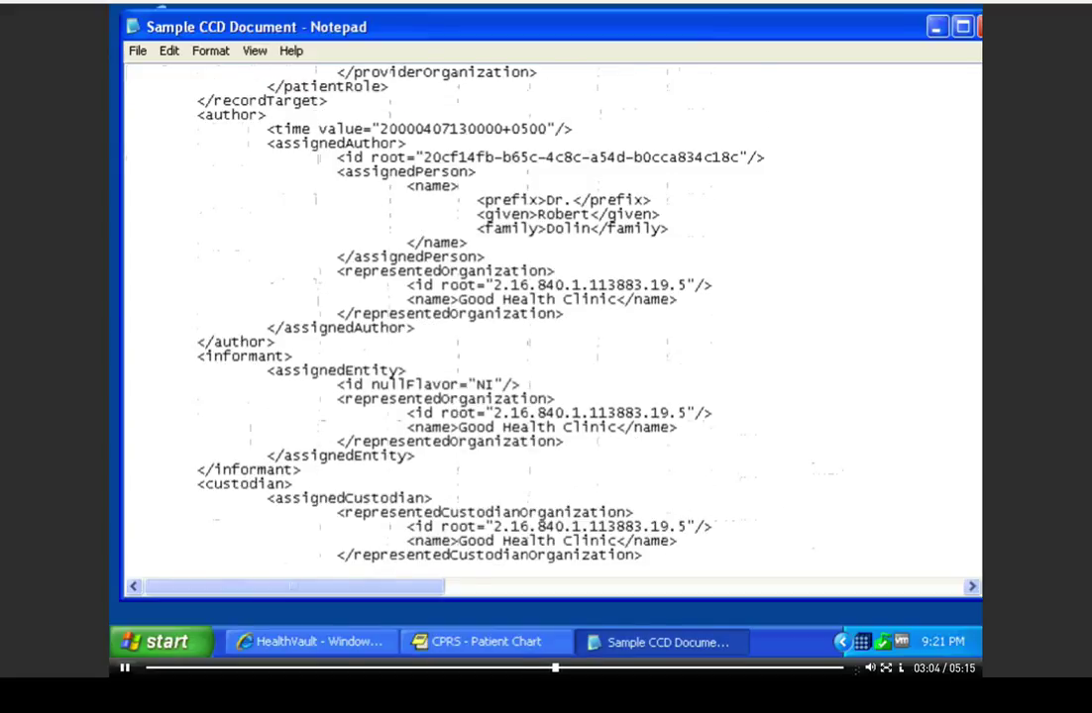
scroll(545, 317, up, 8)
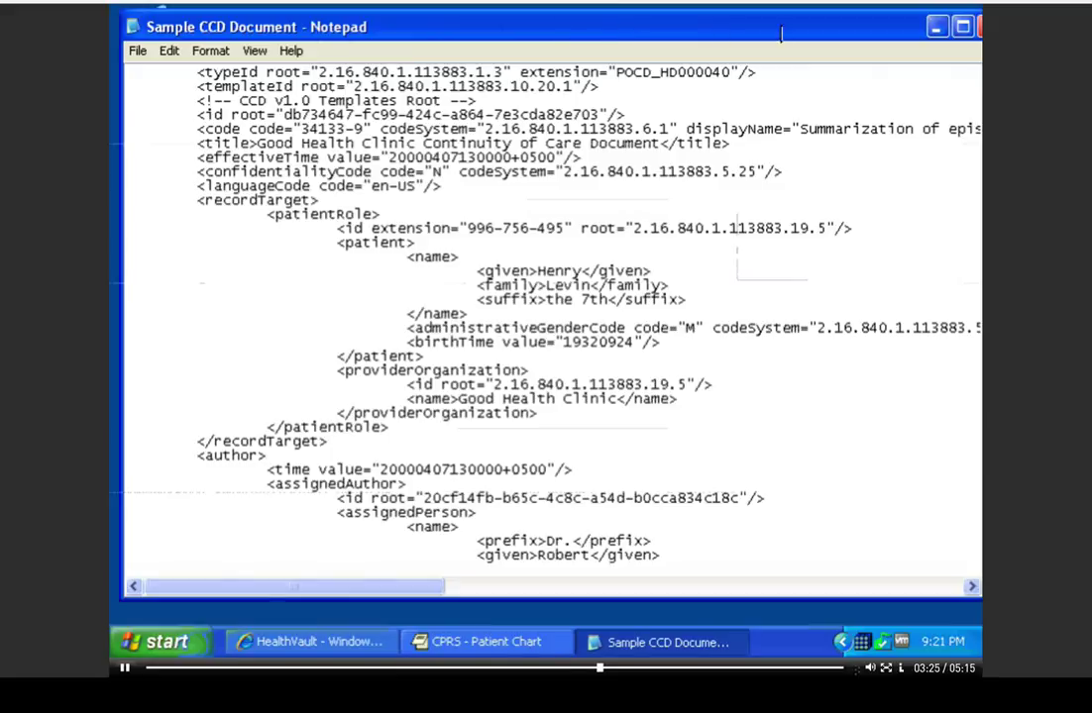
key(alt+F4)
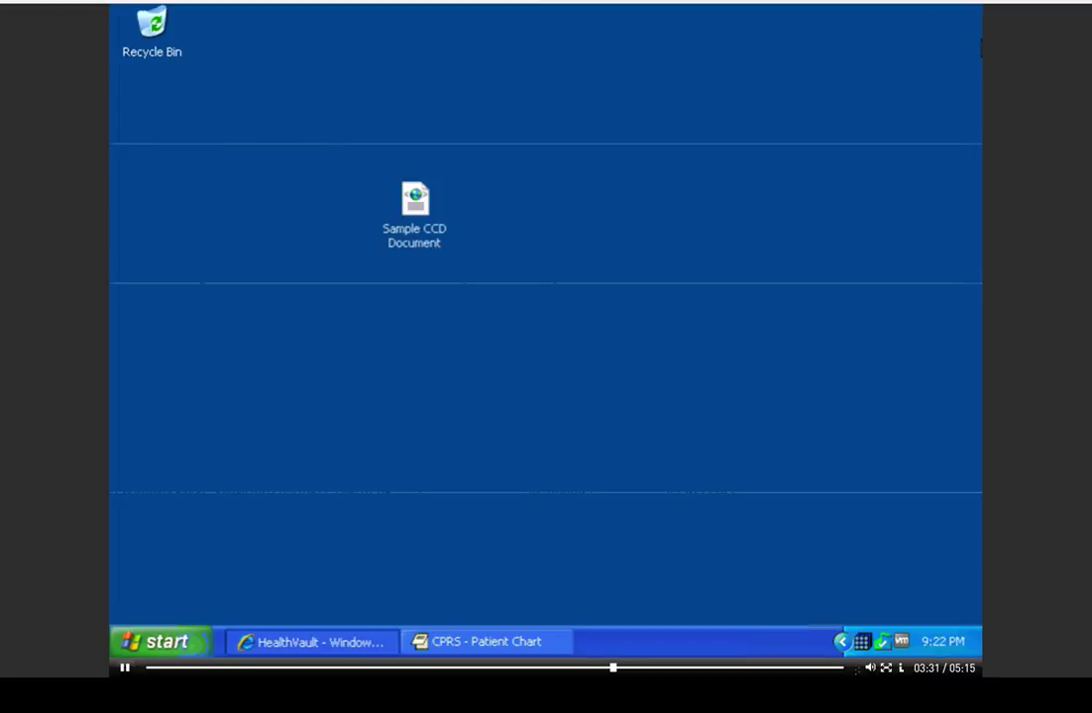
- Switch to HealthVault in Internet Explorer and start adding a Continuity of Care Document (CCD) to the health information
click(333, 643)
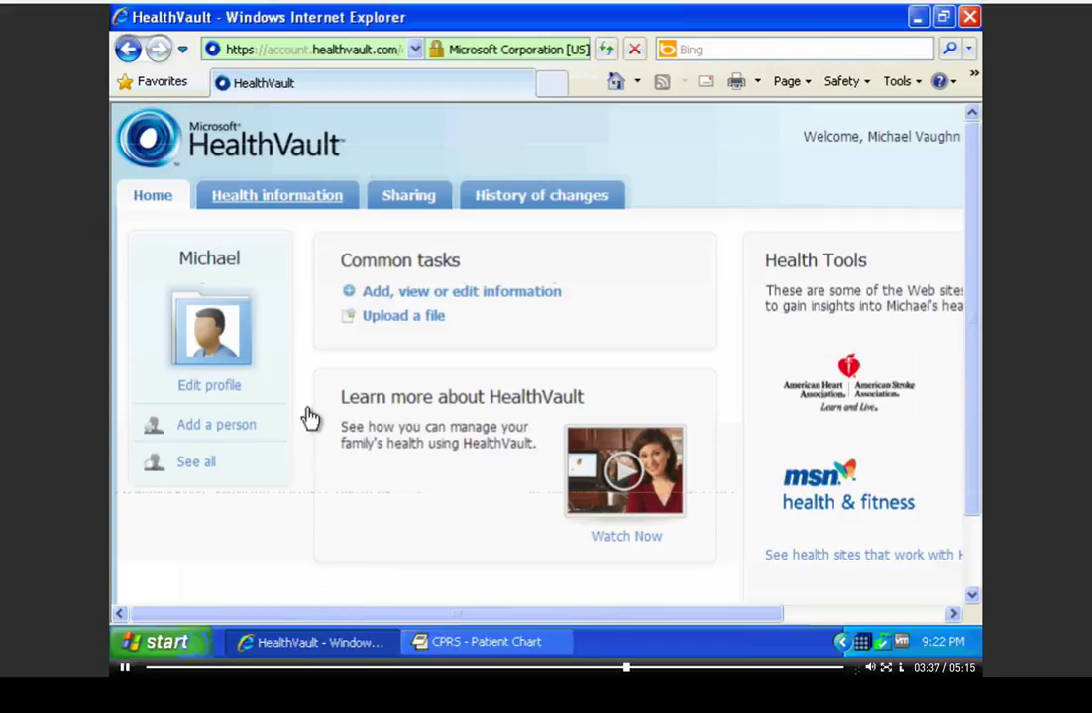
click(310, 199)
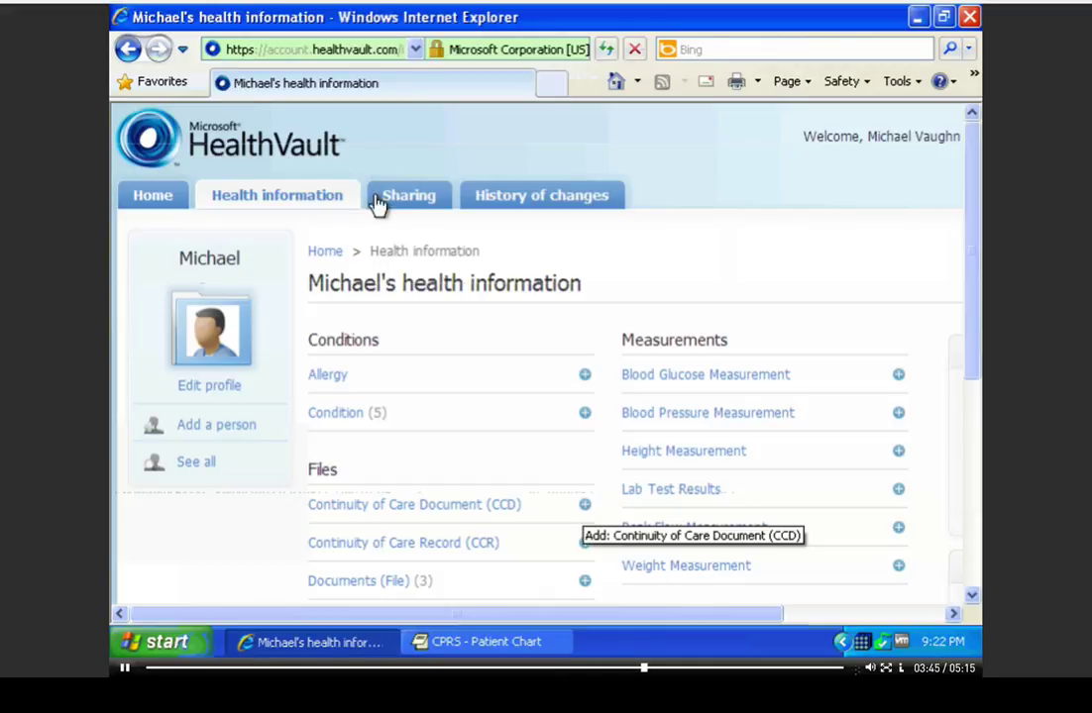
click(584, 505)
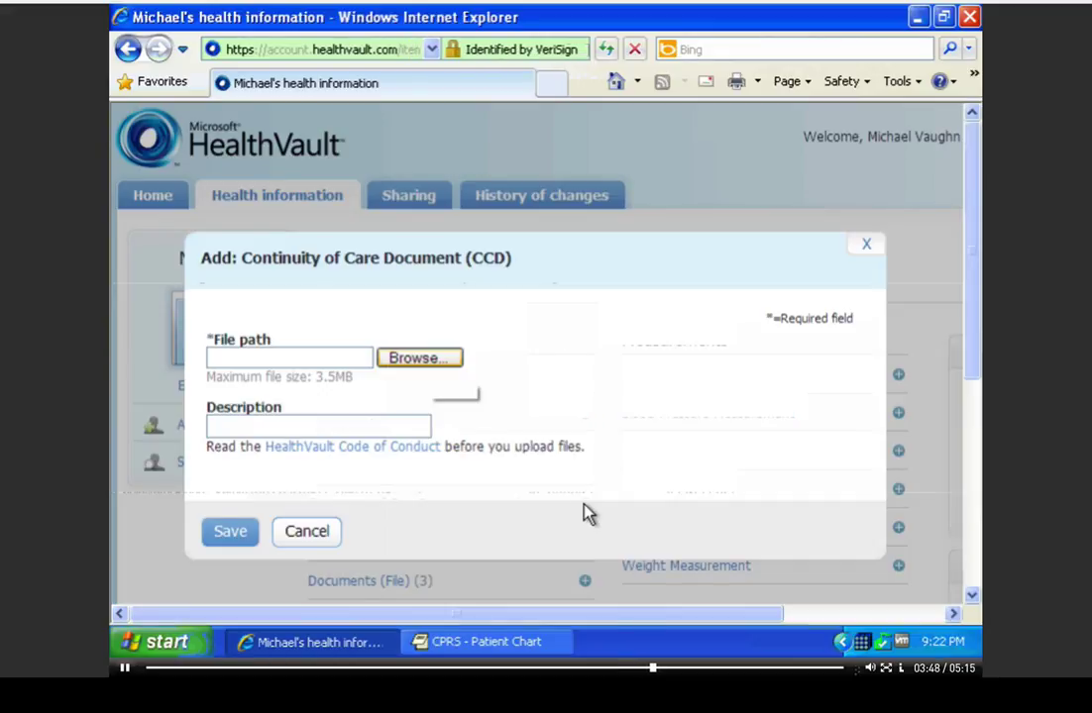
- Choose Sample CCD Document from the Desktop as the file, describe it as "Sample CCD Document" and save the entry
click(429, 362)
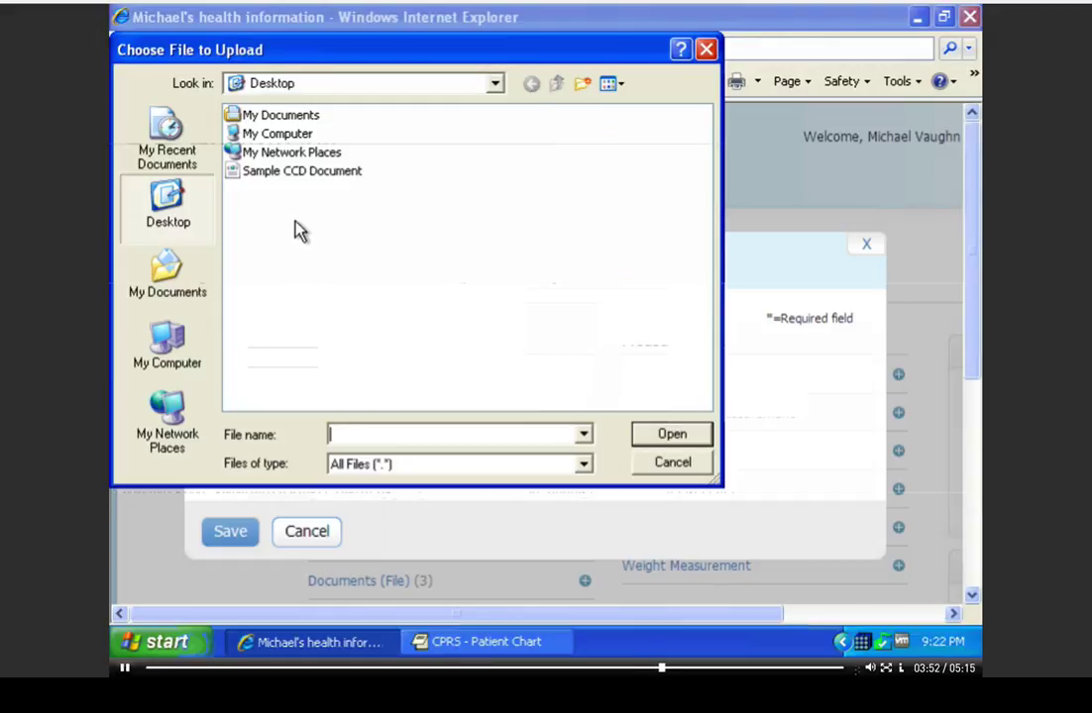
click(294, 172)
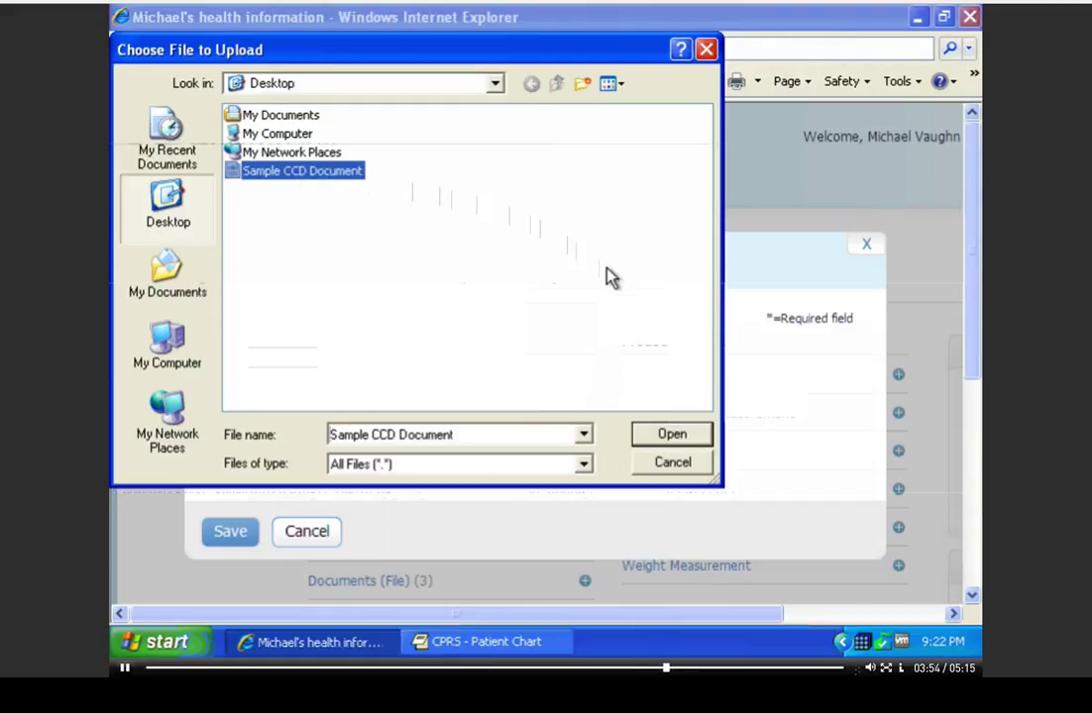
click(673, 435)
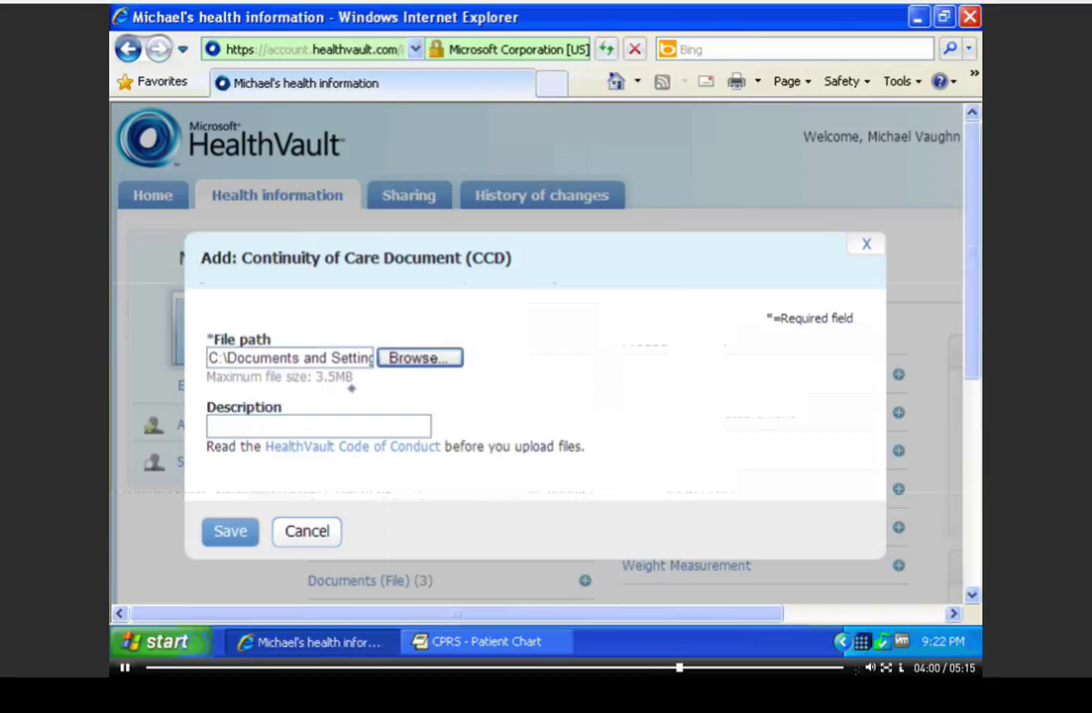
click(392, 427)
text(Sample CCD Document)
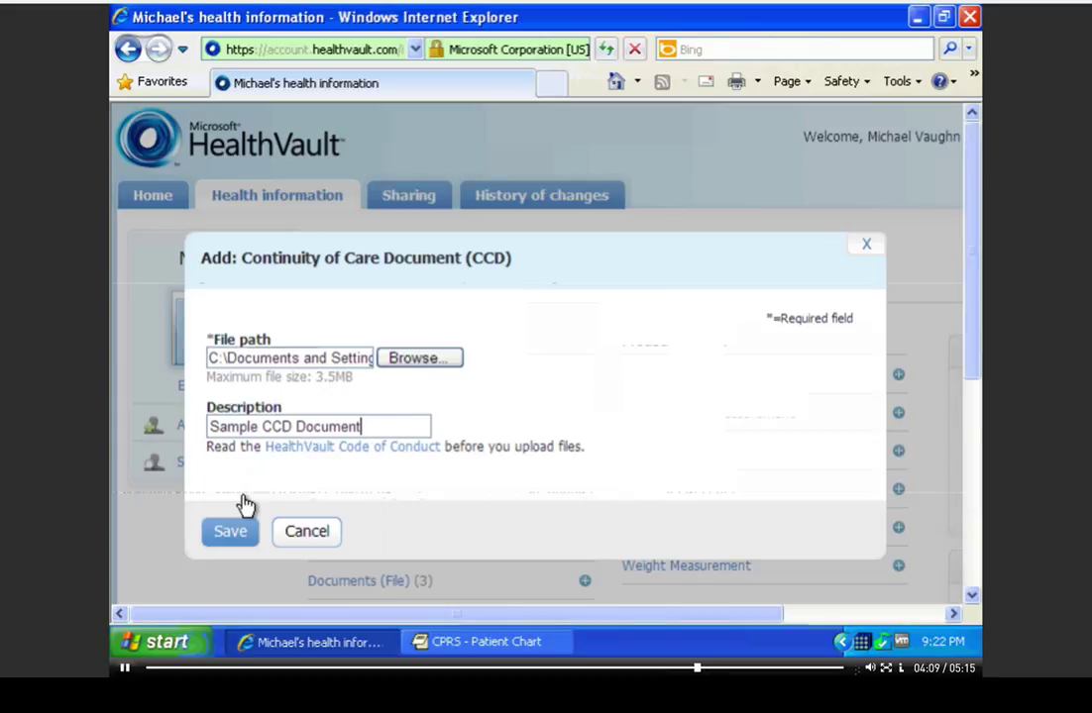
click(230, 533)
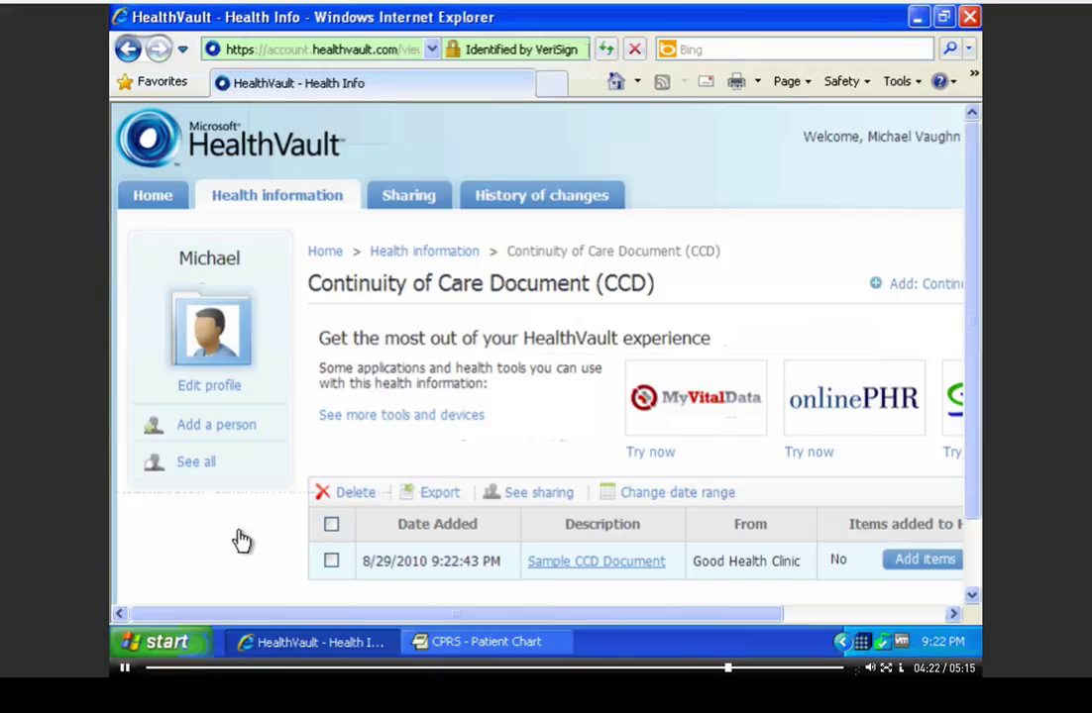
- Open the uploaded Sample CCD Document record and skim from its patient details to the family and social history
click(597, 563)
scroll(701, 477, down, 8)
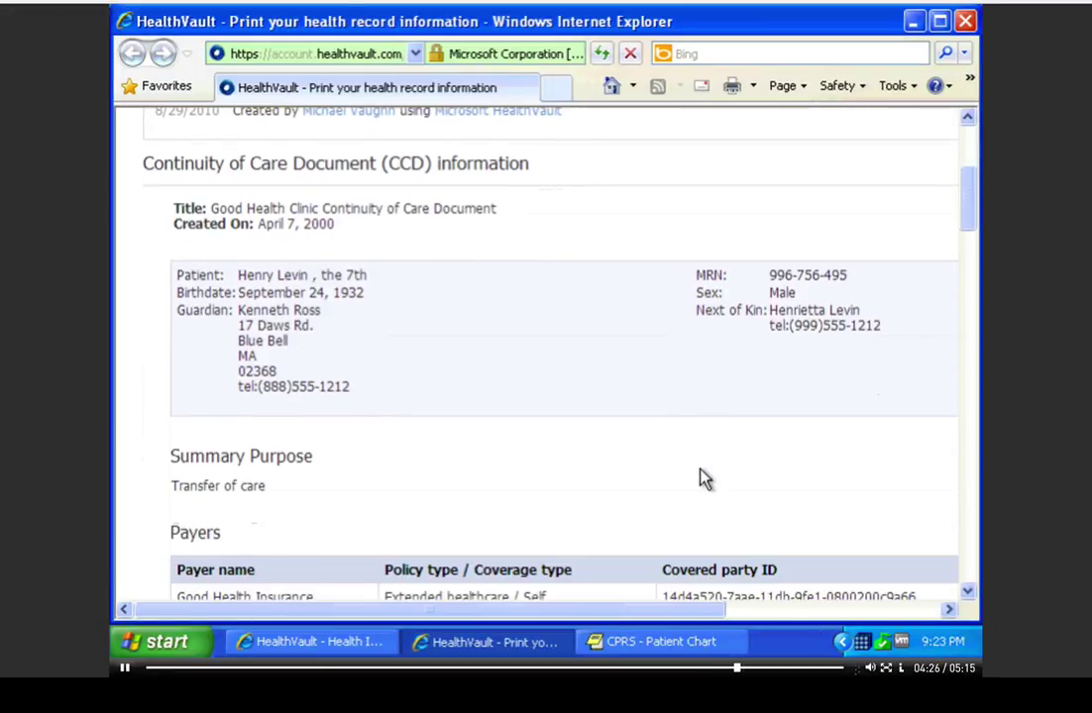
scroll(701, 477, down, 10)
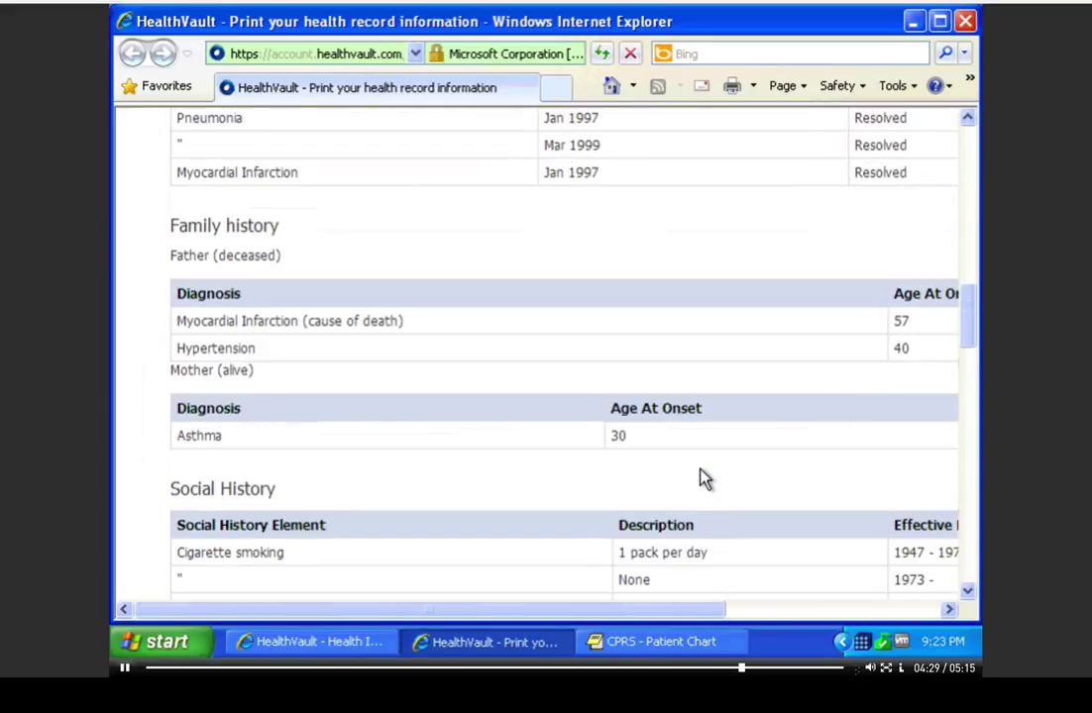
scroll(701, 478, down, 2)
scroll(701, 477, up, 7)
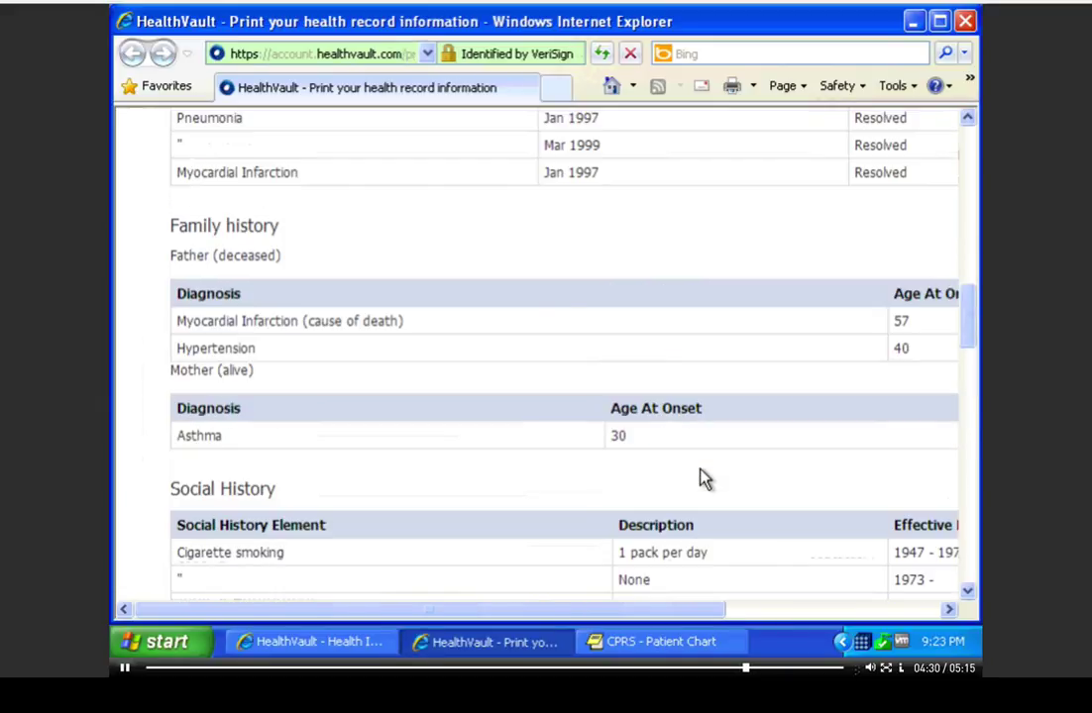
scroll(702, 477, up, 15)
- Review the CCD's patient details, payers, advance directives, functional status and problems, and close the record to return to the document list
scroll(707, 438, down, 1)
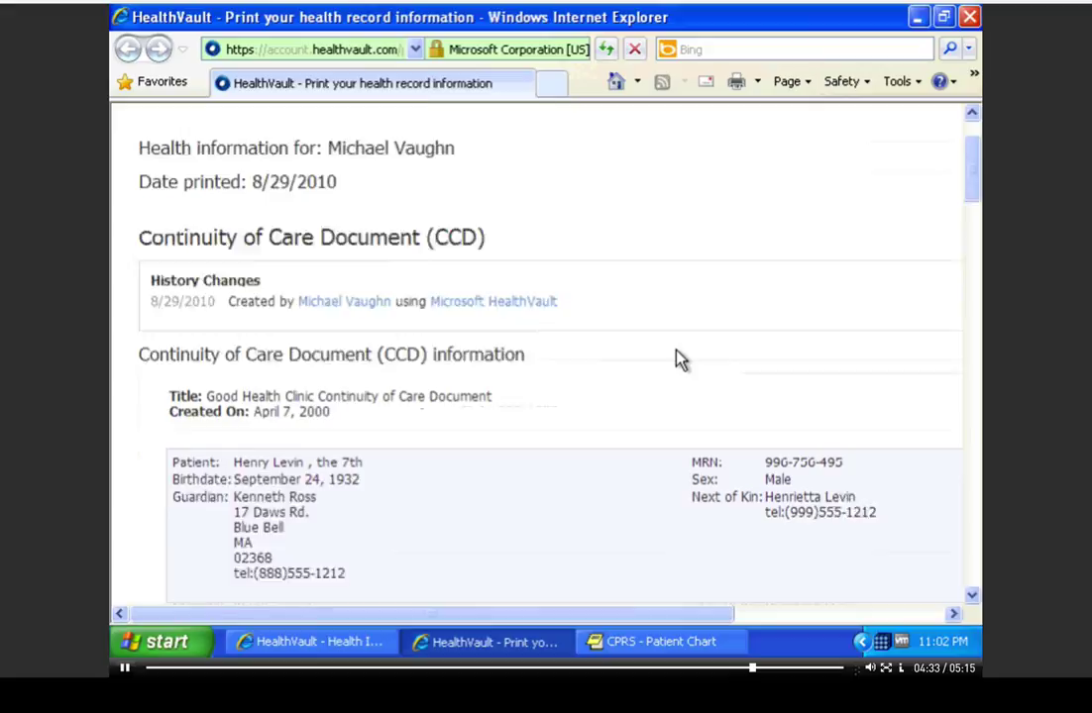
scroll(675, 359, down, 2)
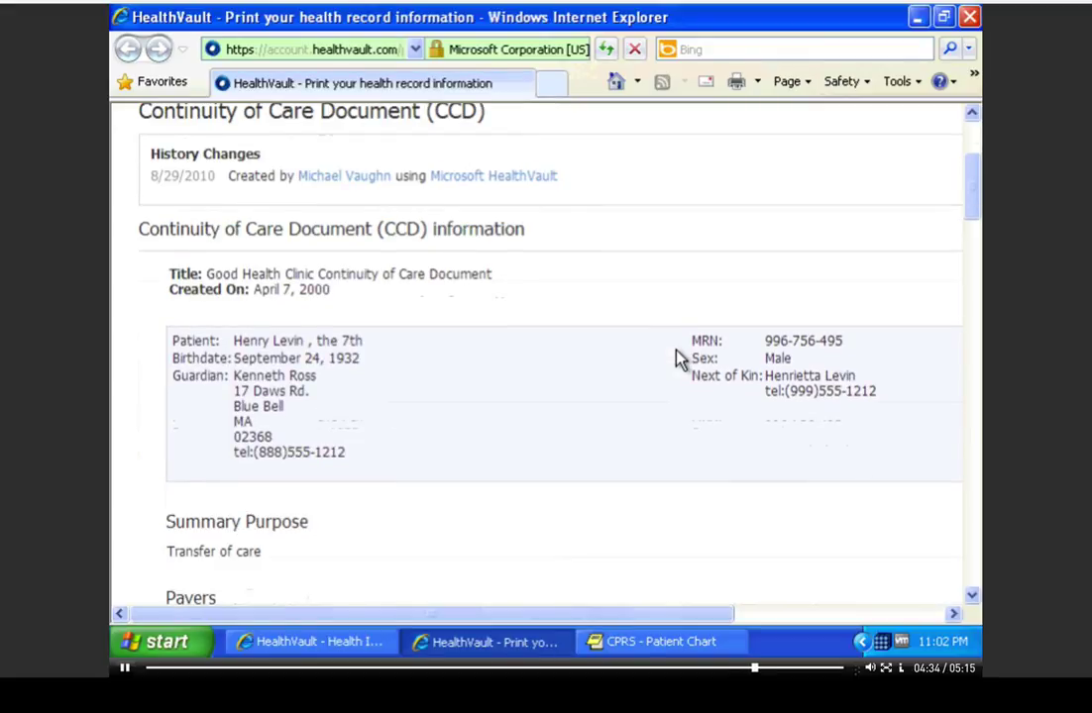
scroll(677, 358, down, 1)
scroll(676, 359, up, 3)
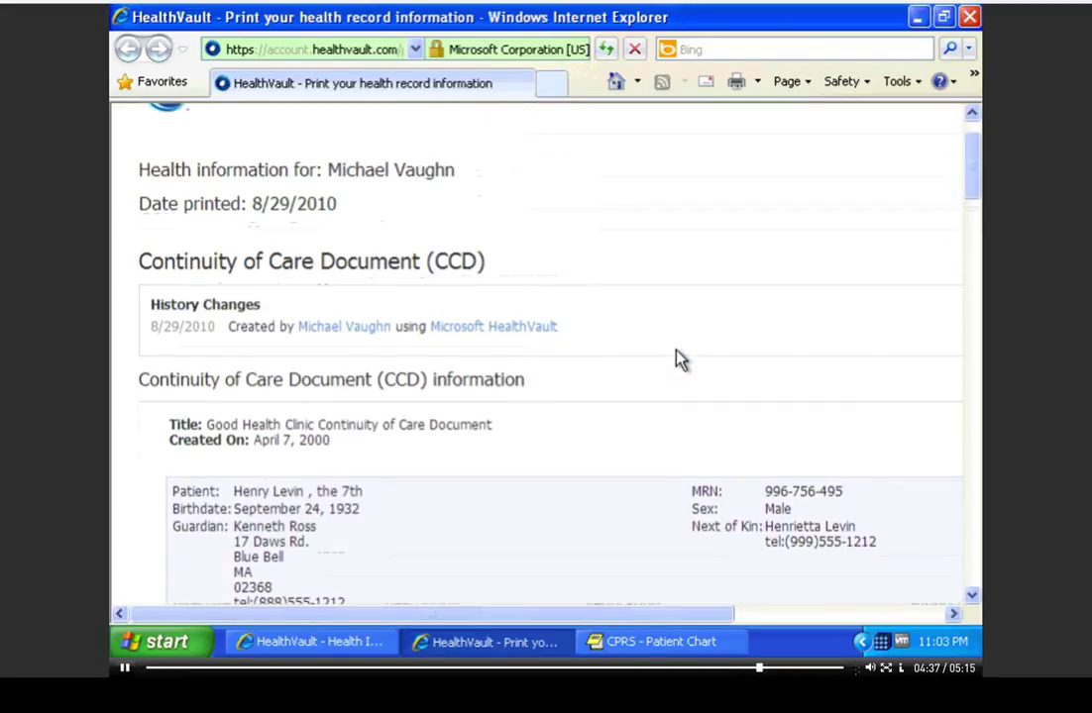
scroll(678, 358, down, 4)
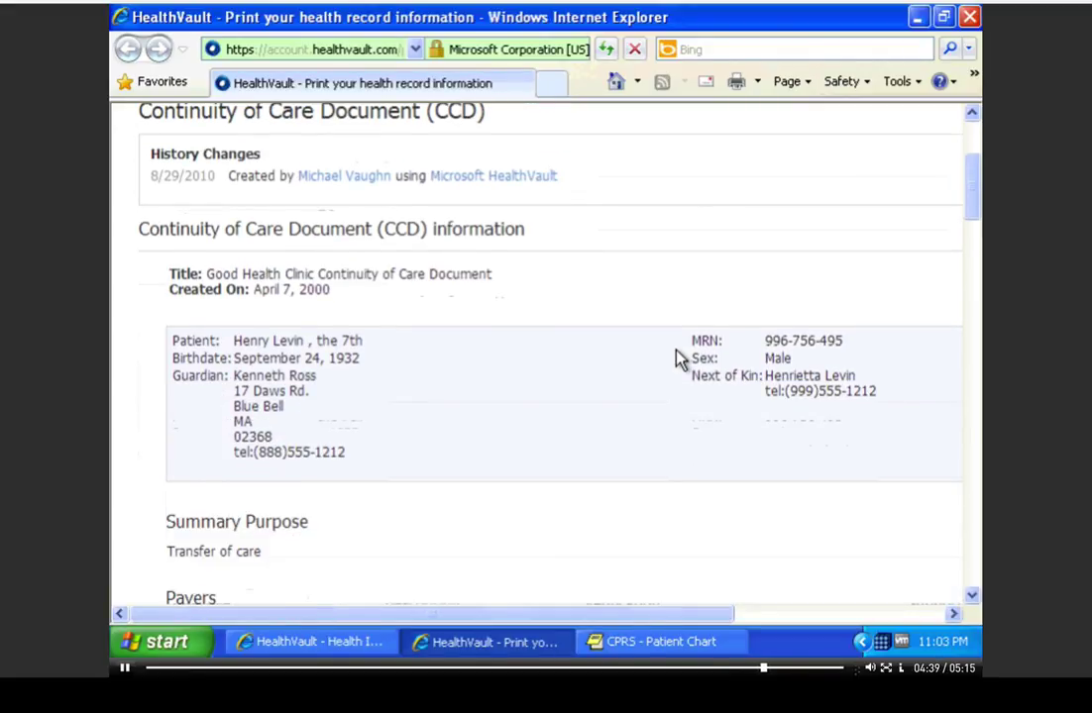
scroll(678, 358, down, 3)
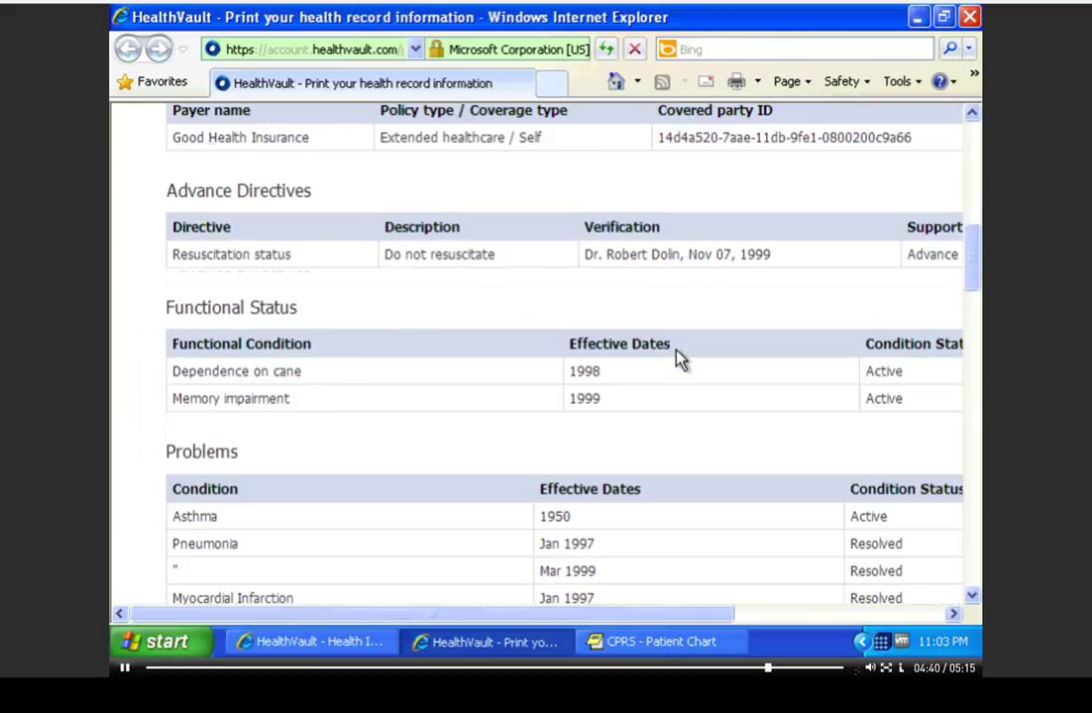
scroll(679, 359, down, 4)
scroll(678, 359, down, 3)
scroll(678, 358, up, 3)
scroll(680, 359, up, 10)
scroll(680, 358, up, 4)
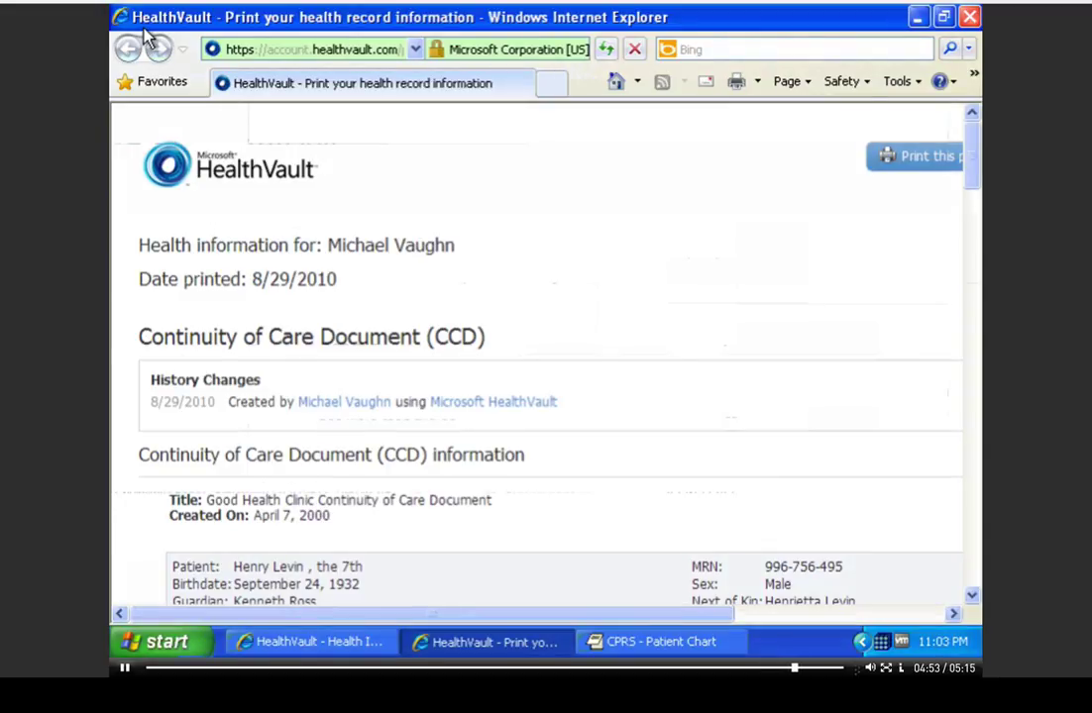
click(968, 27)
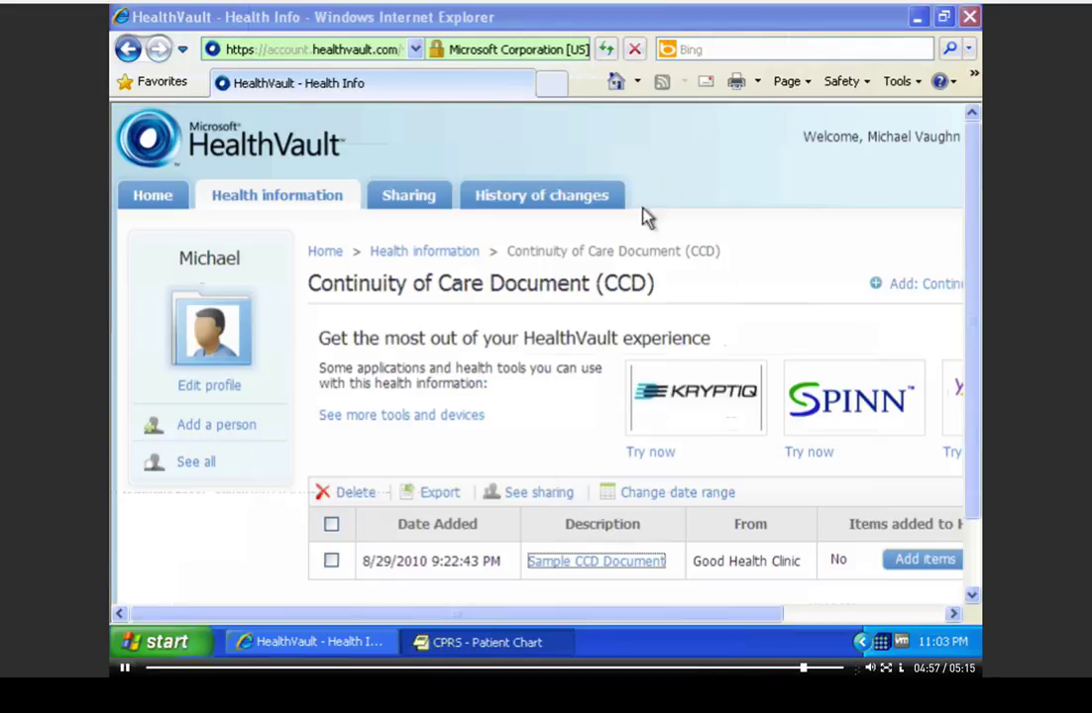
click(609, 429)
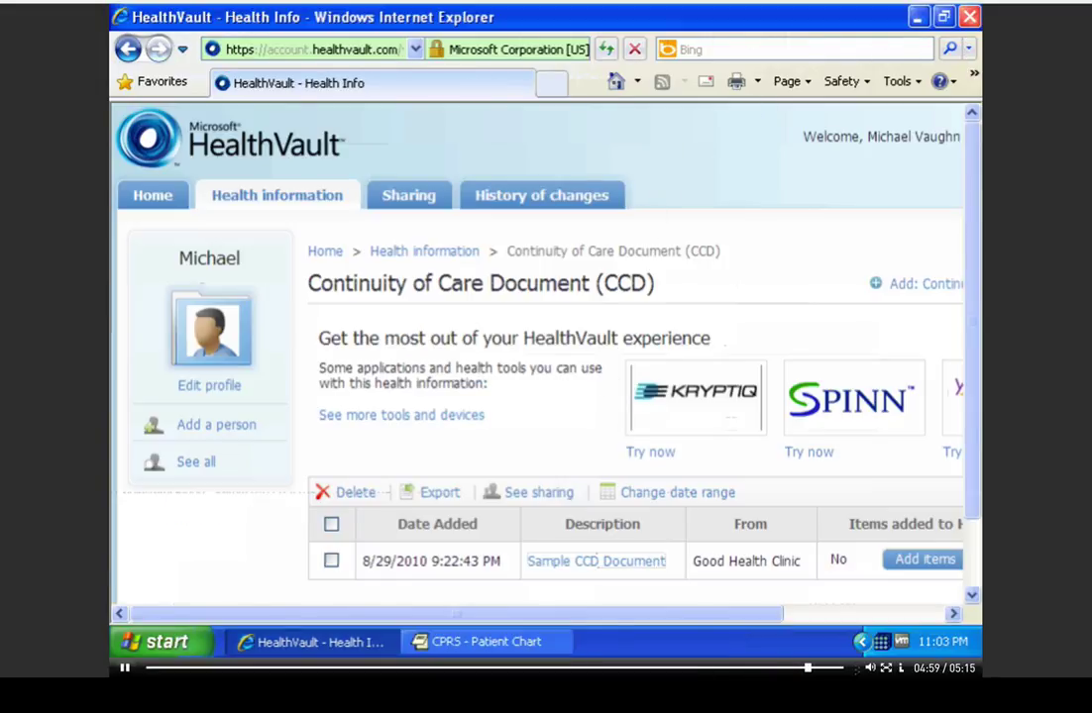